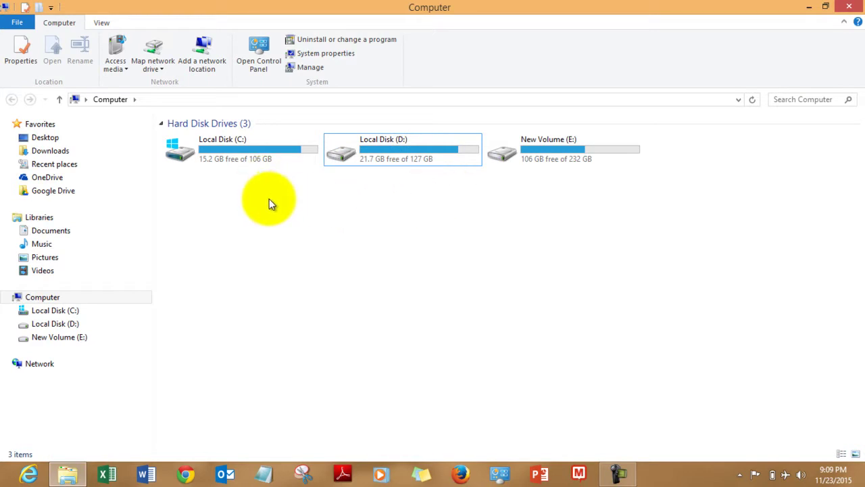
Step: Examine the free space on drives C:, D: and E: in the Computer window
left_click(256, 151)
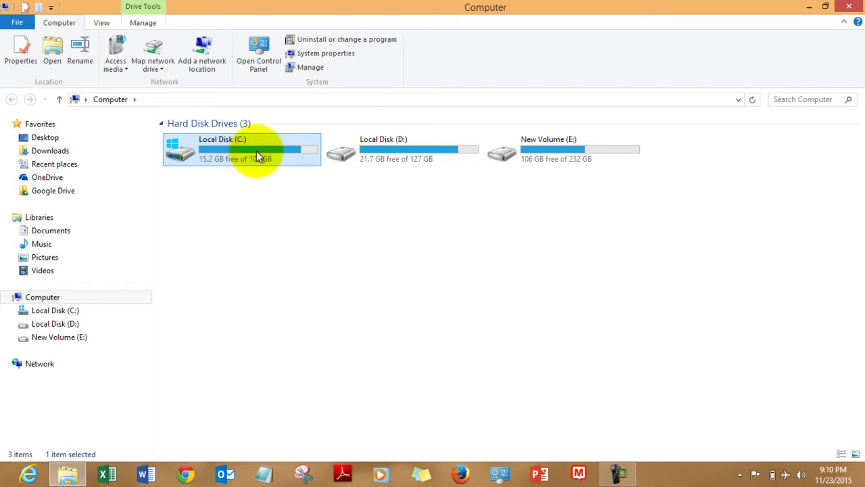
left_click(379, 232)
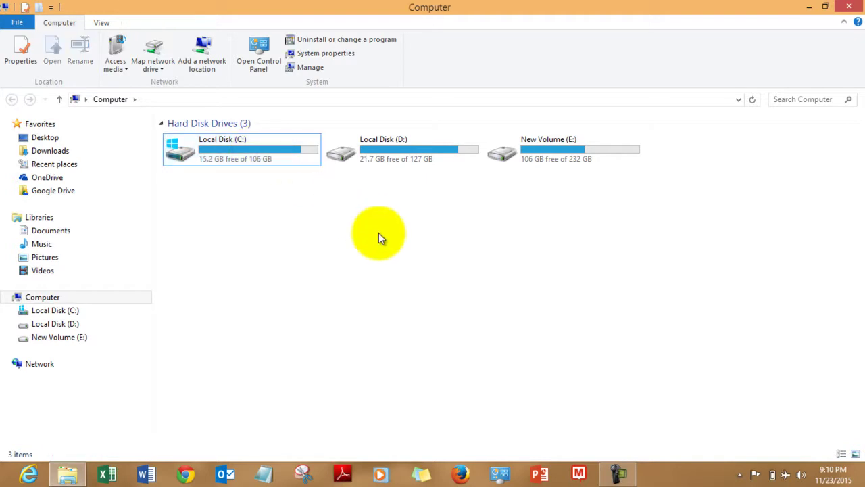
left_click(554, 162)
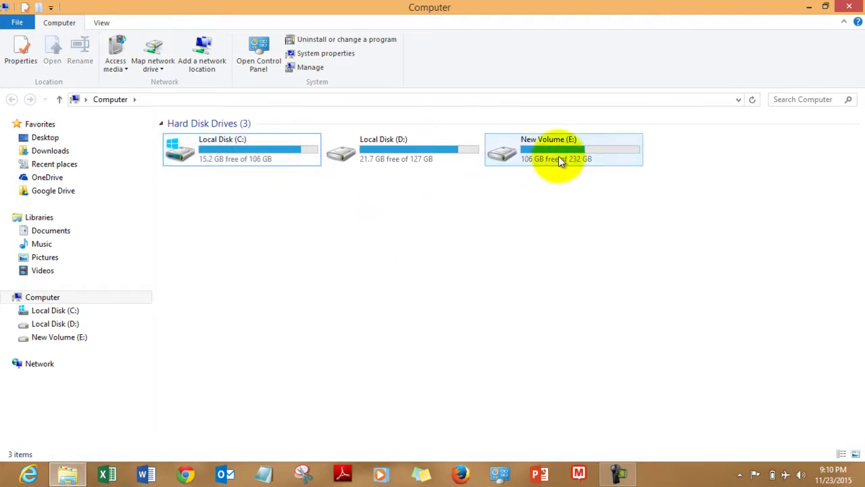
left_click(548, 190)
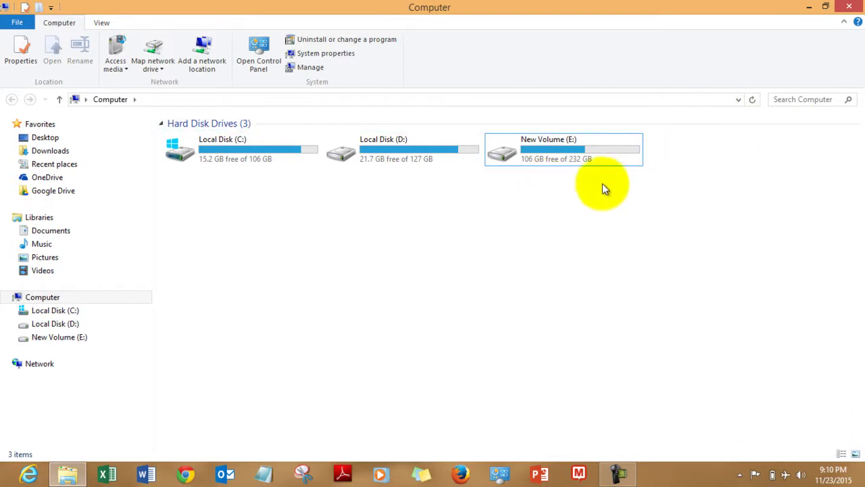
left_click(557, 167)
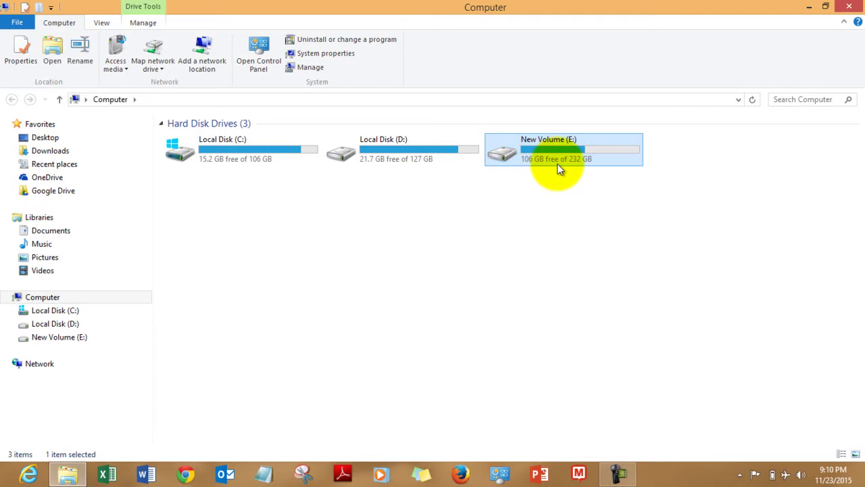
left_click(545, 195)
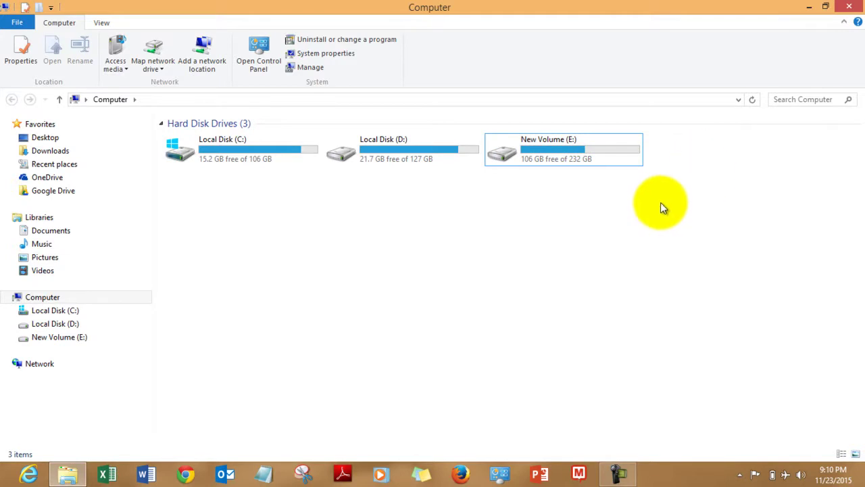
Step: Close the Computer window and launch the EaseUS Partition Master application from its desktop shortcut
left_click(850, 6)
left_click(463, 219)
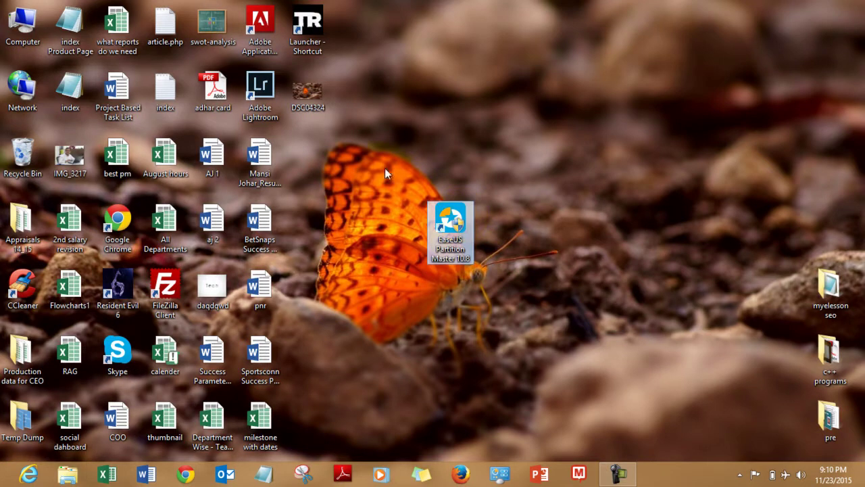
left_click_drag(396, 178, 486, 277)
double_click(451, 233)
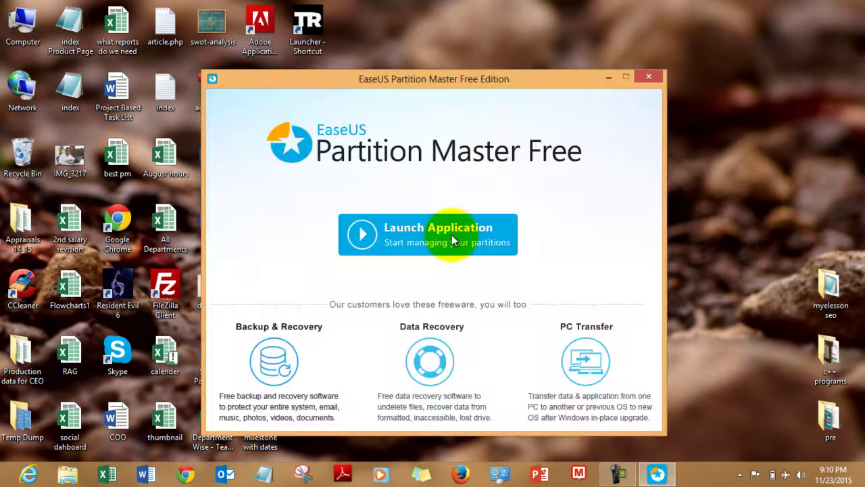
left_click(450, 229)
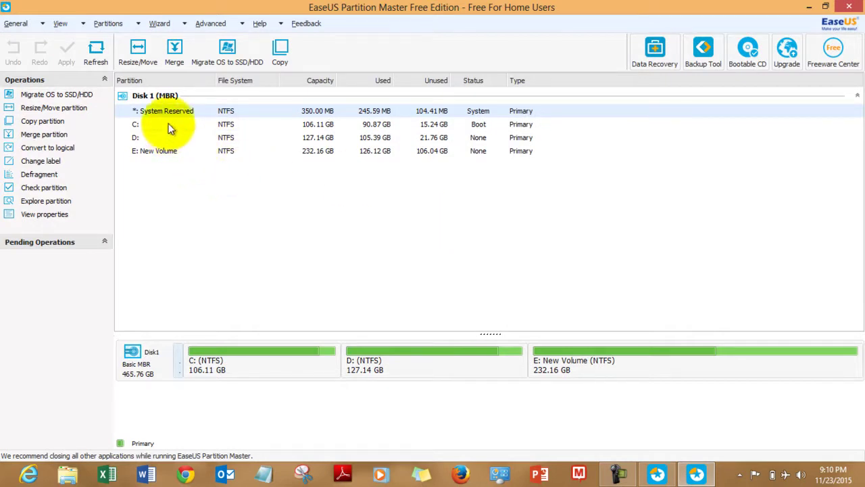
Step: Examine the capacity, used and unused space of the C:, D: and E: partitions on Disk 1
left_click(169, 124)
left_click(163, 140)
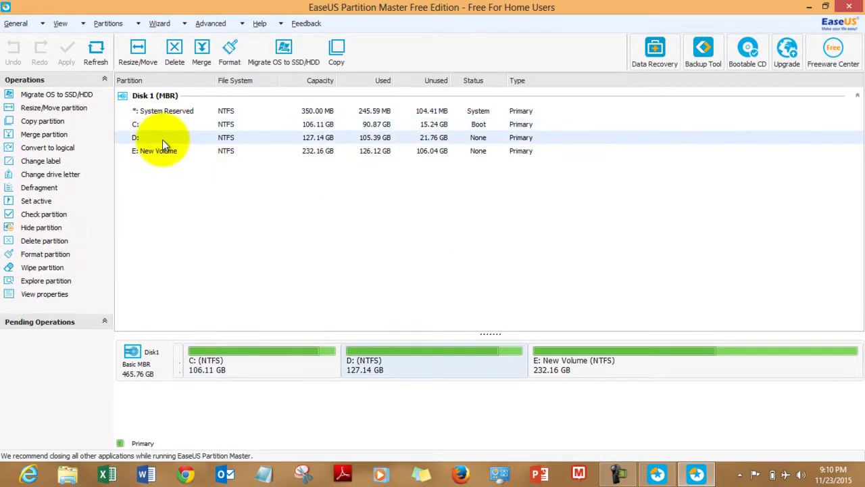
left_click(164, 150)
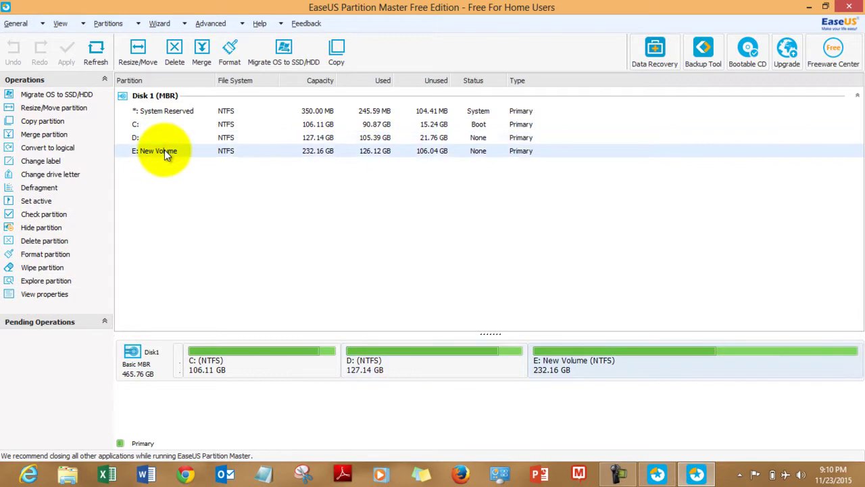
left_click(160, 128)
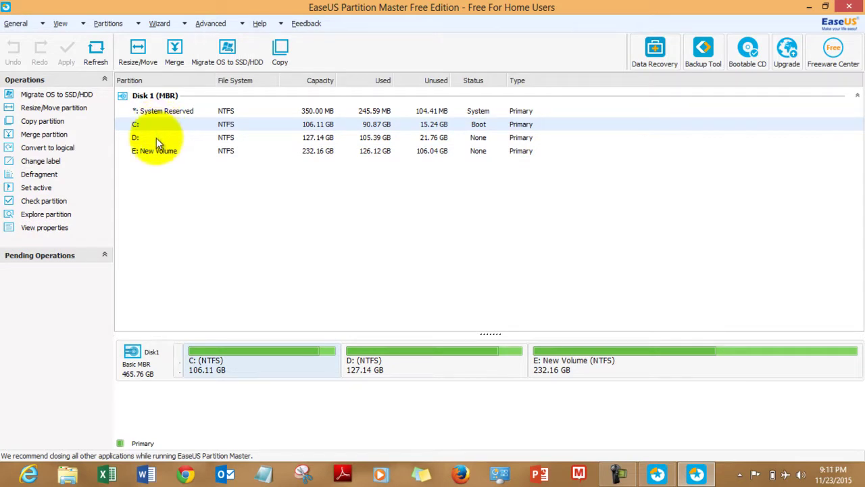
left_click(156, 138)
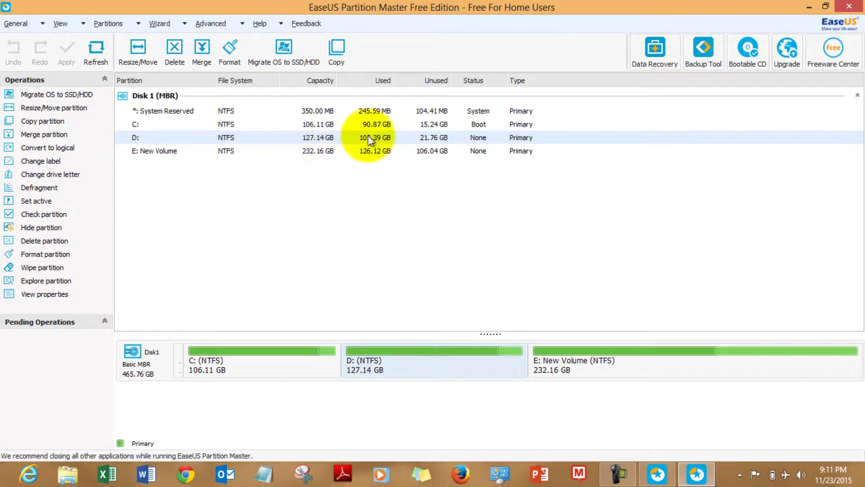
Step: Shrink partition D: to about 115173 MB, leaving about 15023 MB of unallocated space before it
right_click(163, 138)
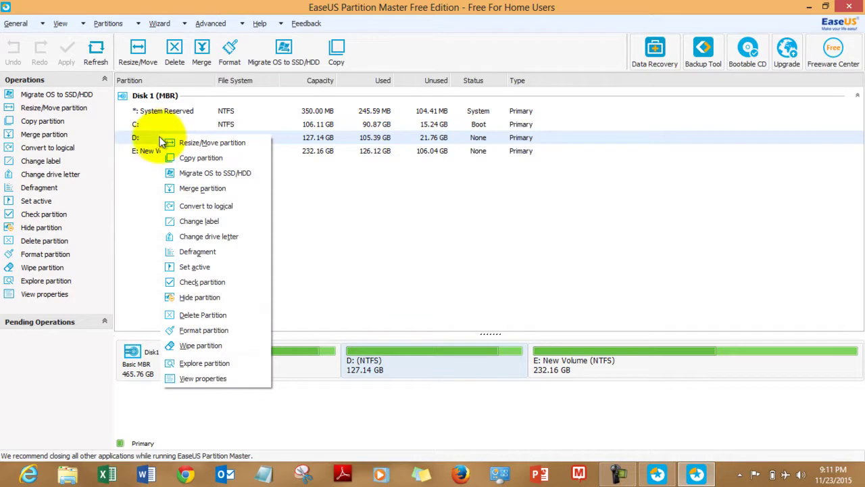
left_click(151, 138)
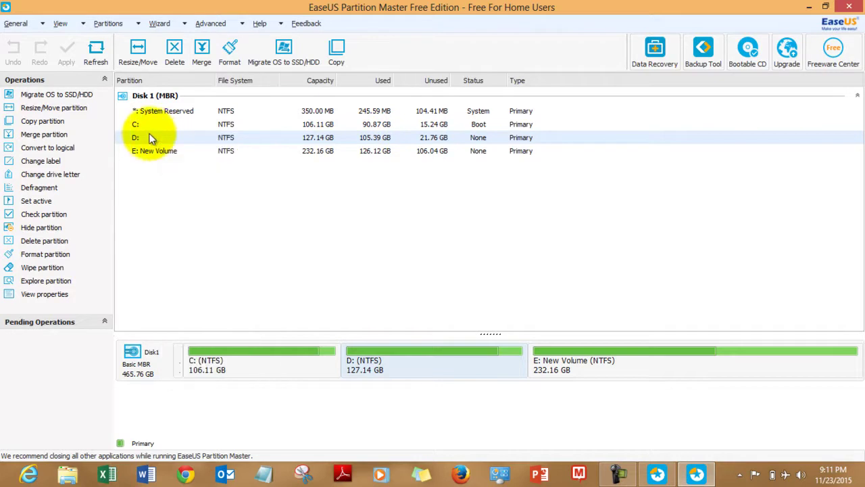
right_click(151, 138)
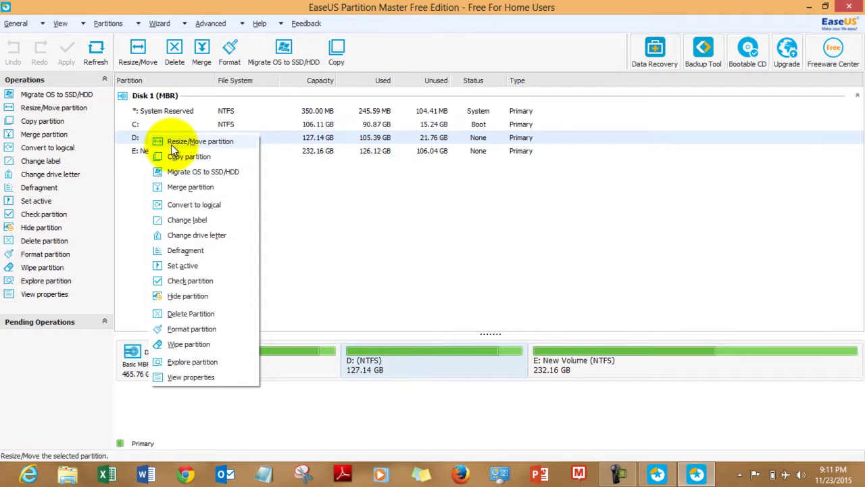
left_click(172, 145)
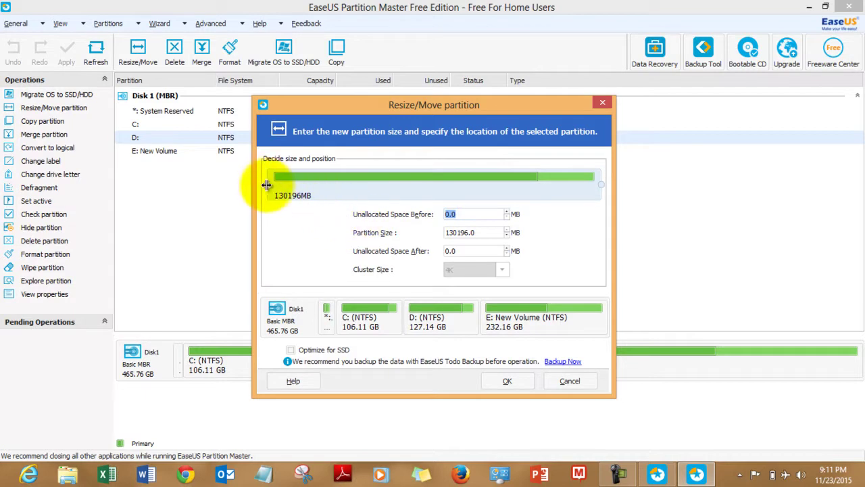
left_click_drag(268, 185, 306, 186)
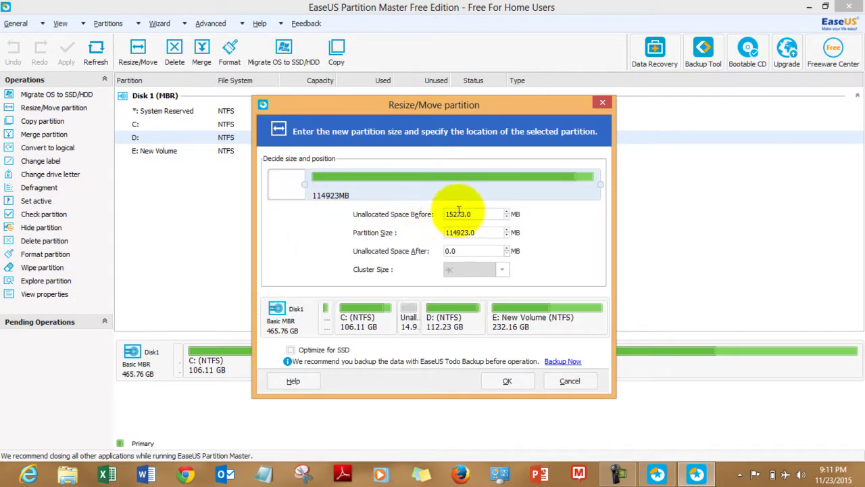
mouse_move(294, 187)
left_mouse_down()
mouse_move(302, 184)
mouse_move(290, 185)
left_mouse_up()
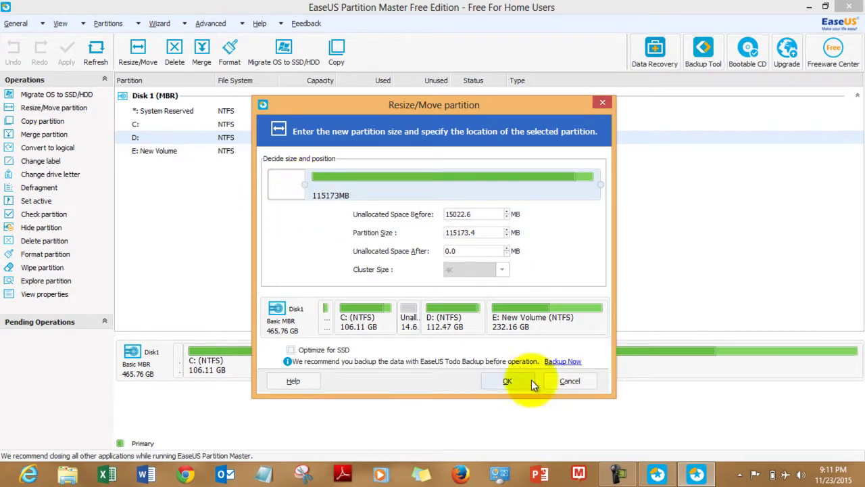
left_click(508, 381)
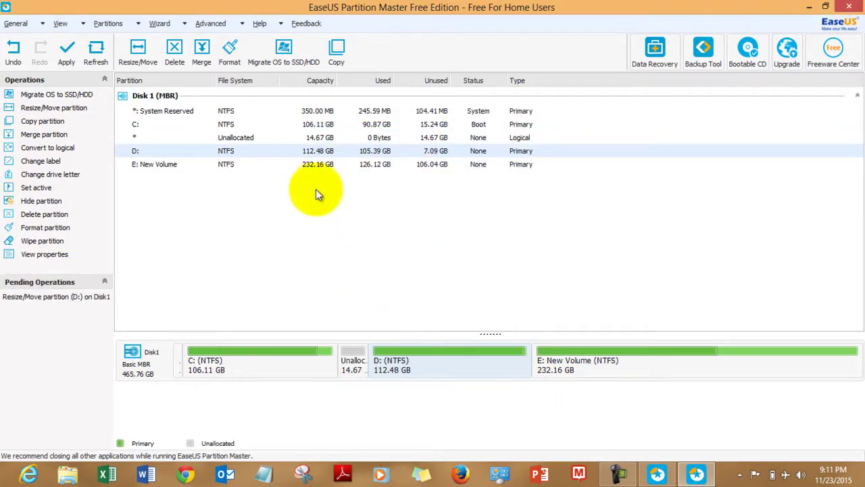
Step: Extend partition C: over all the adjacent unallocated space, to a partition size of about 123682 MB
left_click(248, 139)
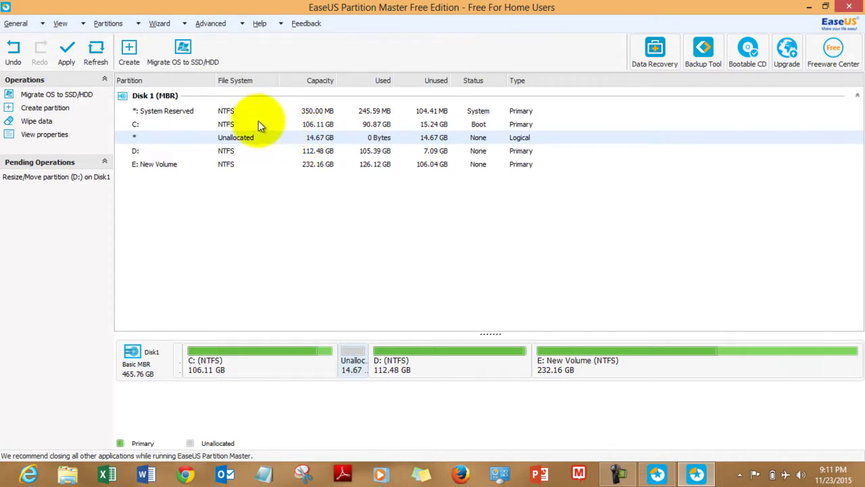
right_click(156, 126)
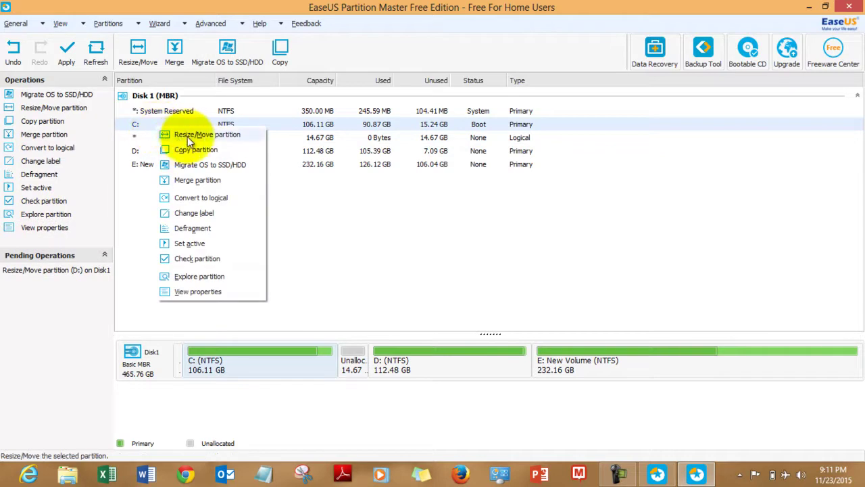
left_click(189, 139)
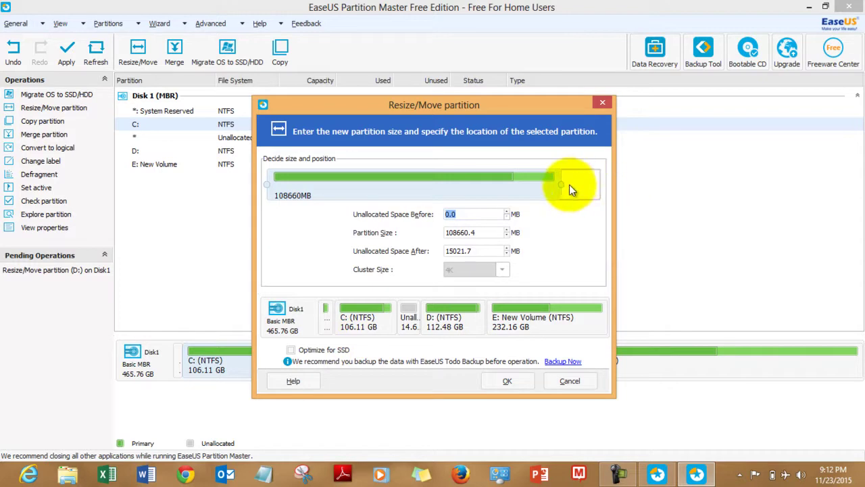
left_click_drag(562, 184, 614, 189)
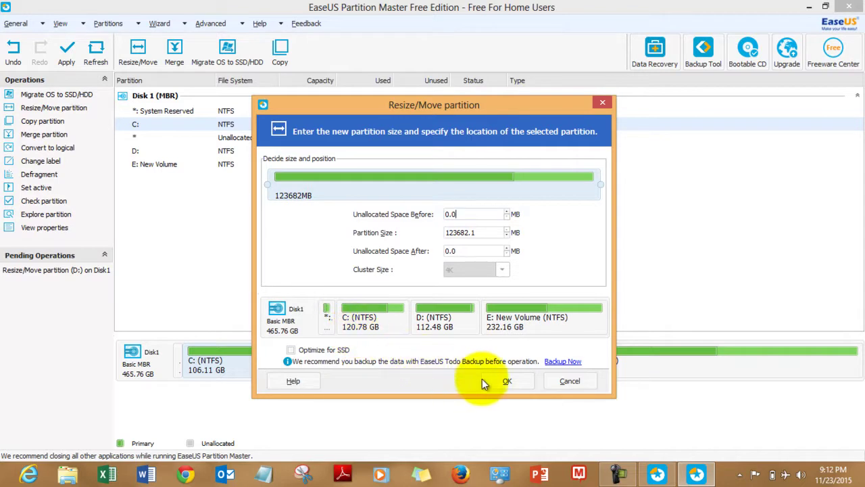
left_click(505, 380)
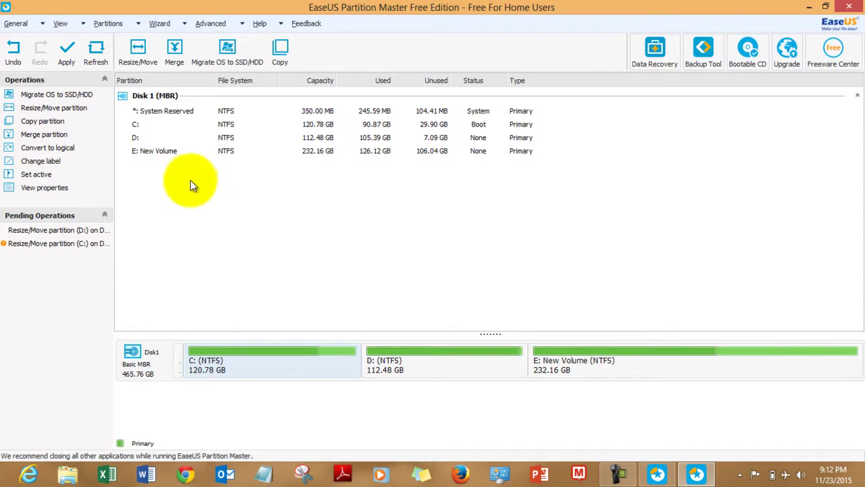
Step: Shrink partition E: to about 201156 MB, leaving about 36574 MB of unallocated space after it
right_click(161, 153)
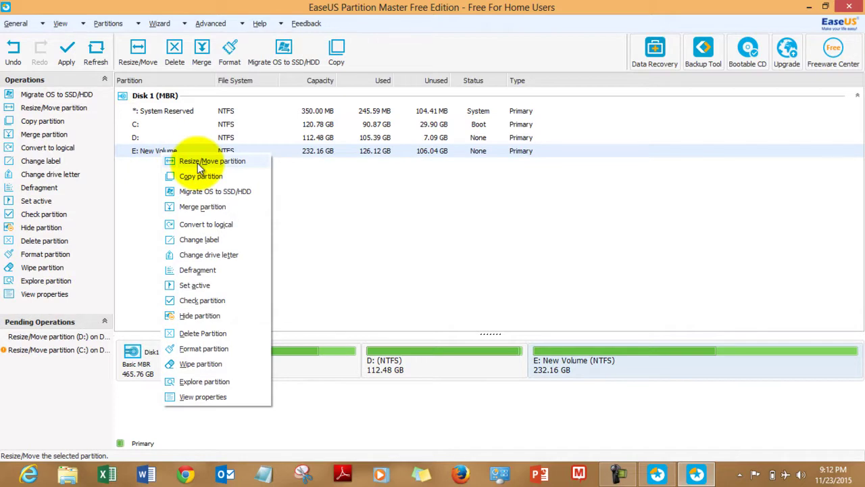
left_click(199, 165)
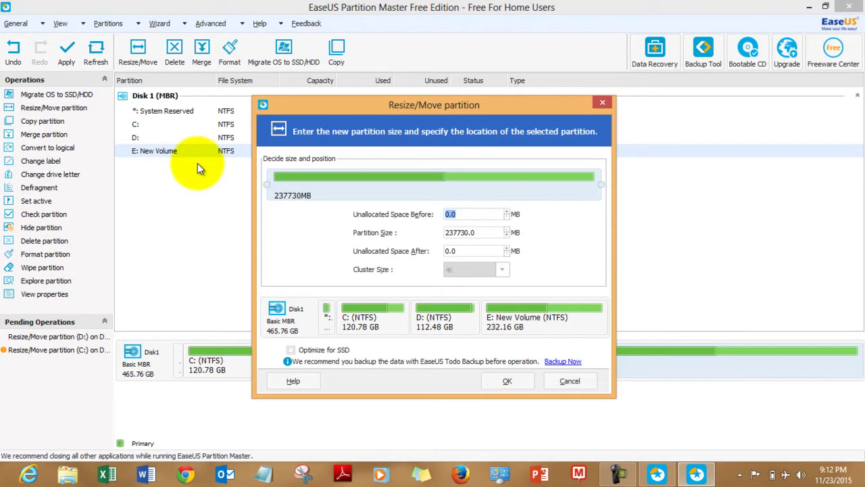
mouse_move(269, 184)
left_mouse_down()
mouse_move(307, 186)
mouse_move(265, 191)
left_mouse_up()
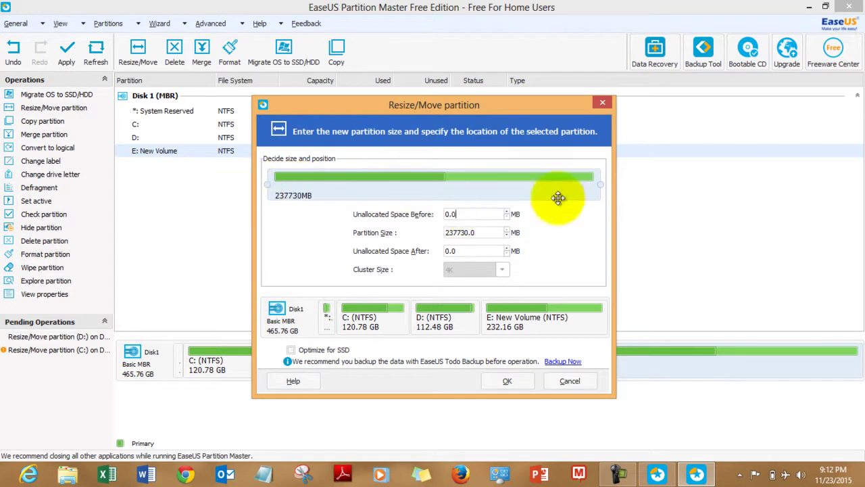
left_click_drag(601, 184, 637, 193)
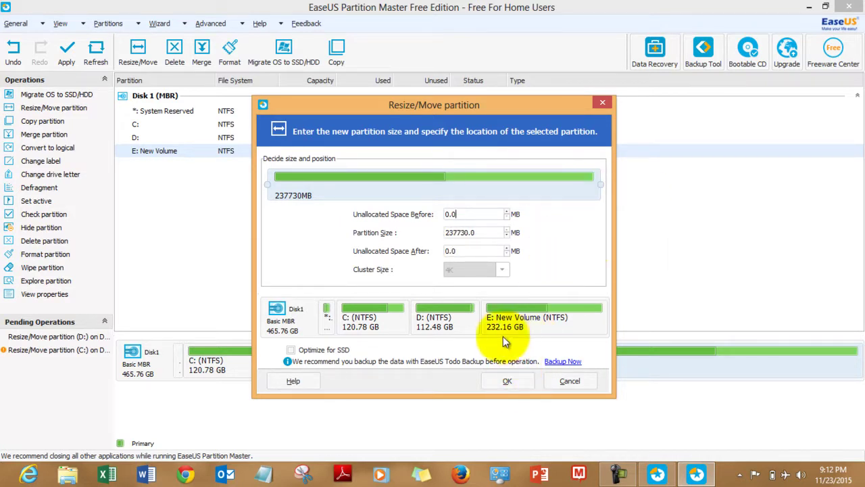
left_click_drag(600, 177, 553, 184)
left_click(475, 214)
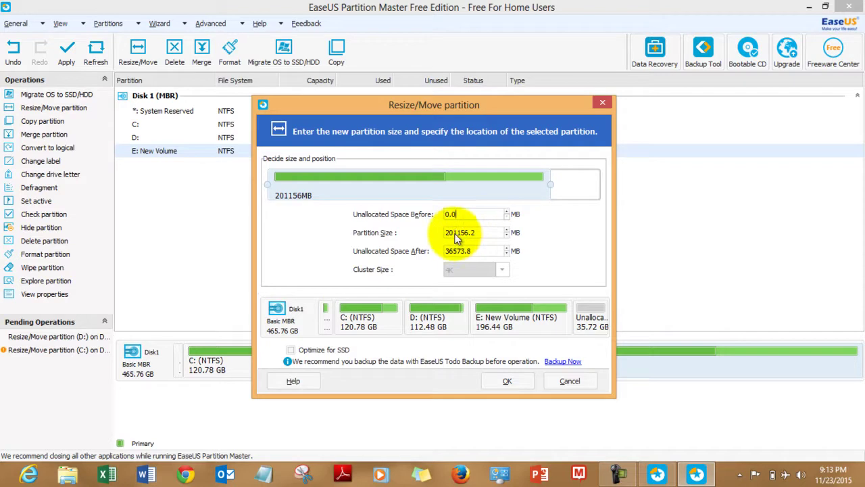
left_click(511, 386)
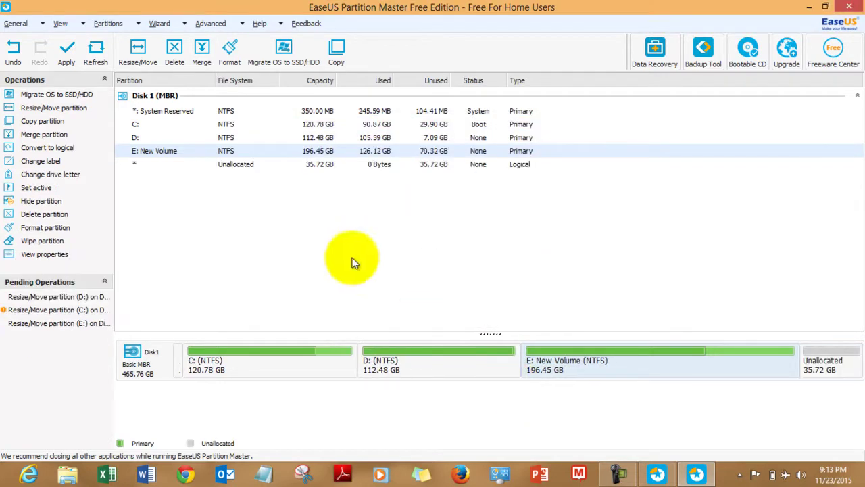
left_click(250, 168)
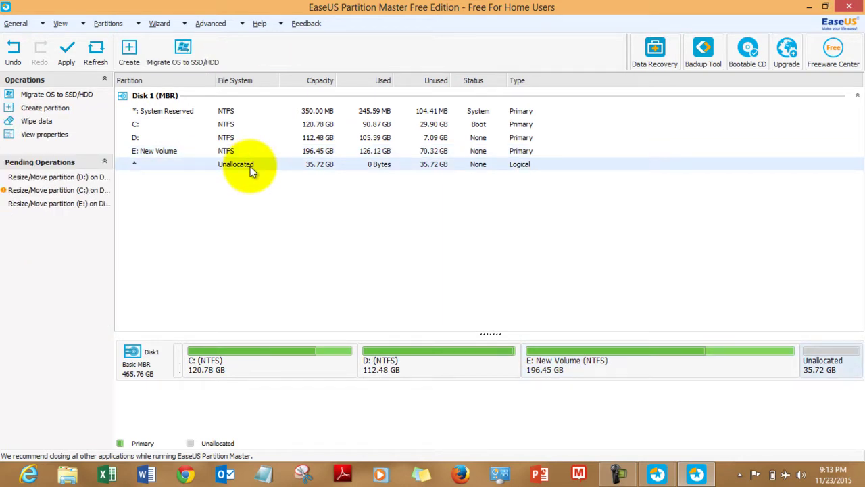
right_click(252, 171)
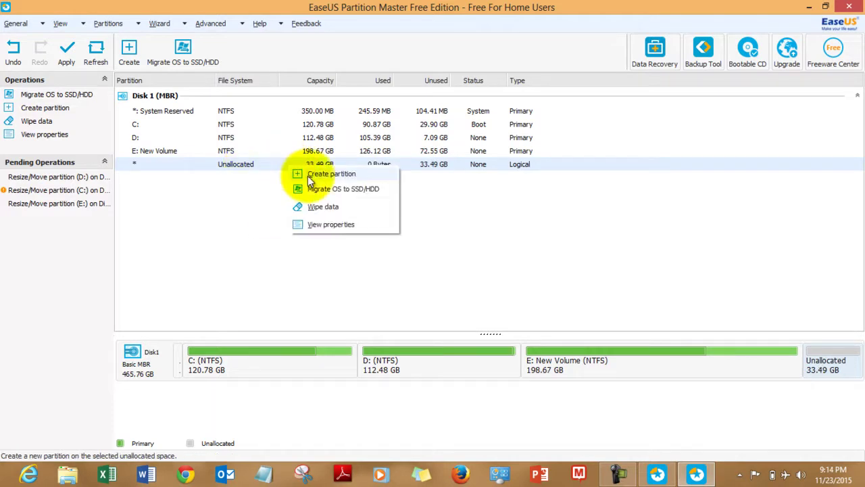
left_click(227, 230)
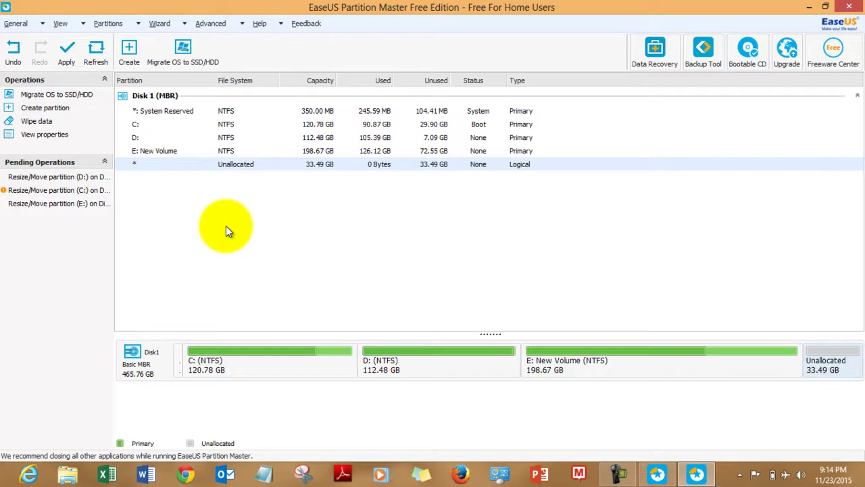
Step: Apply the pending resize operations on partitions D:, C: and E:
left_click(65, 55)
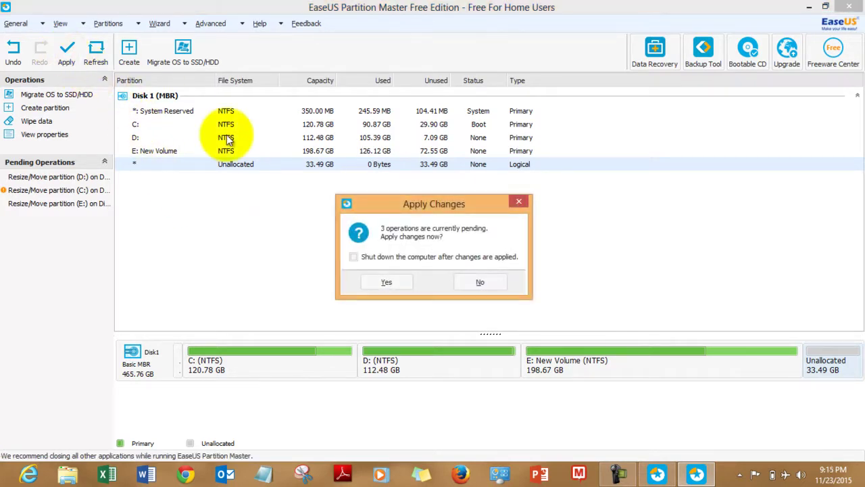